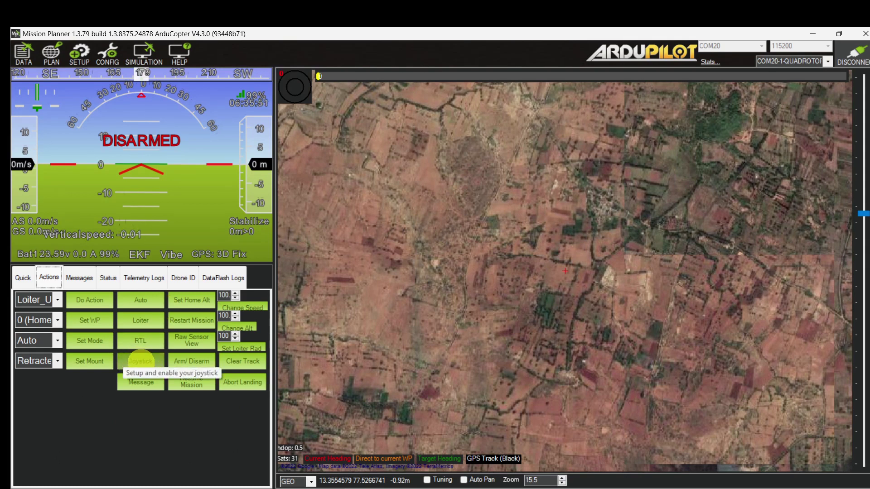
- Select the XBOX 360 For Windows controller in the Joystick window, enable it and maximize the window
click(141, 361)
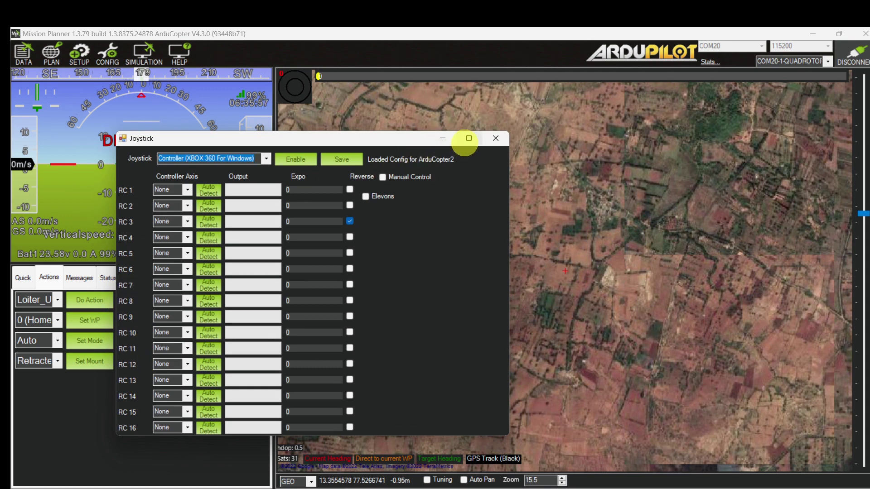
click(267, 158)
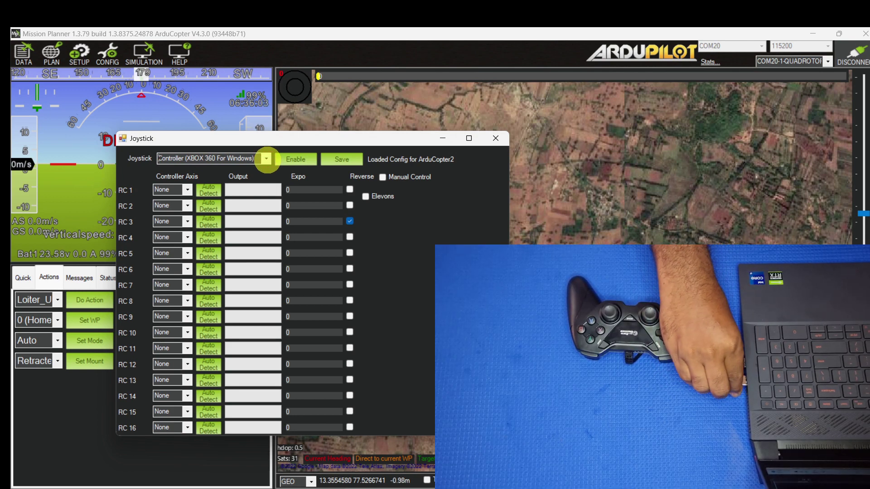
click(267, 158)
click(267, 159)
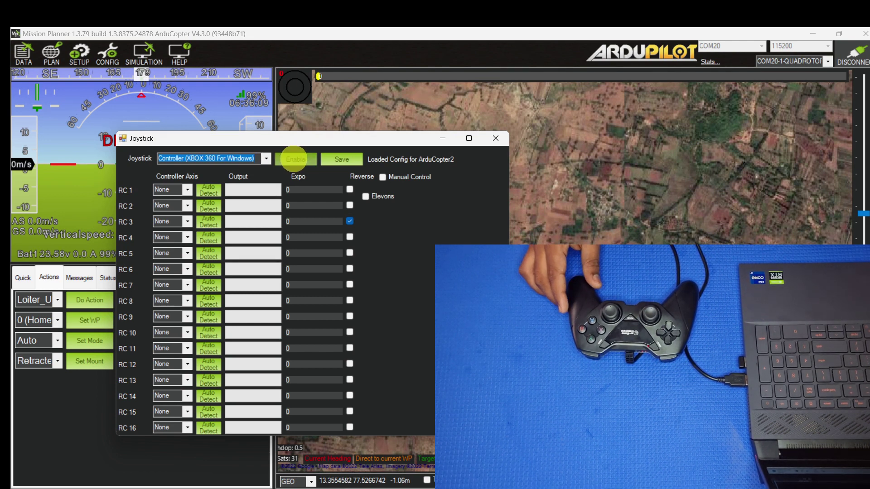
click(292, 160)
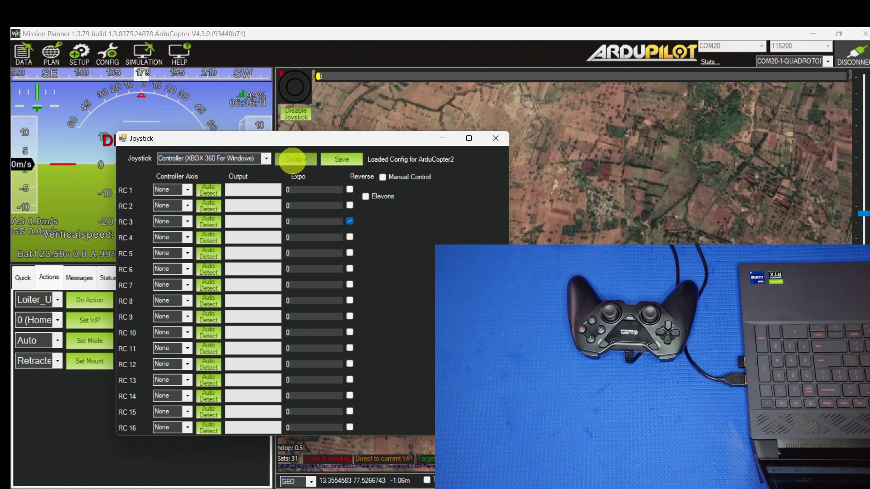
click(467, 137)
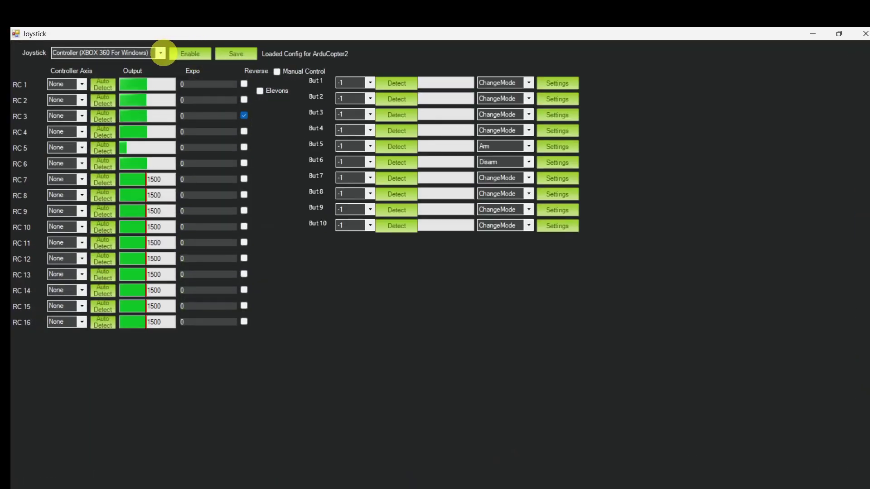
click(178, 52)
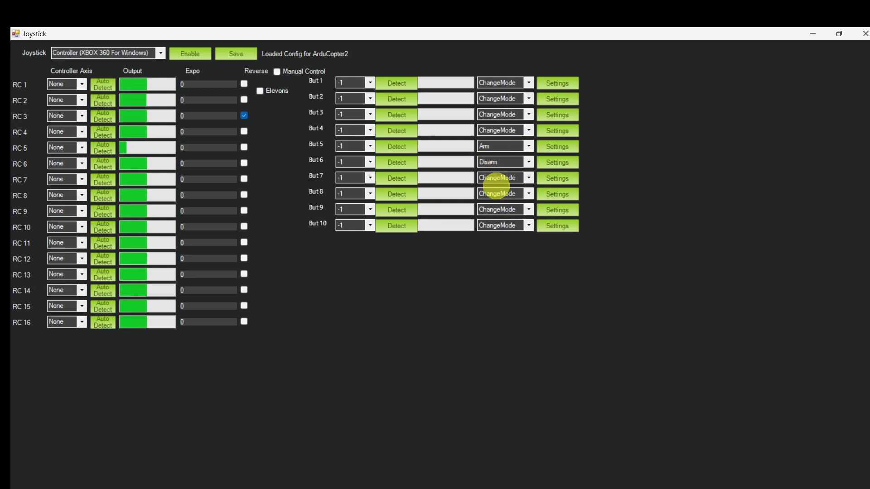
click(528, 145)
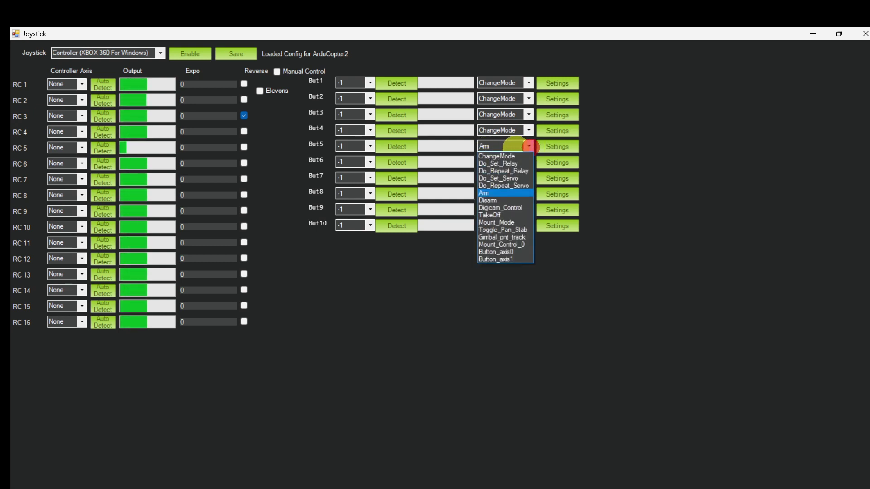
click(527, 146)
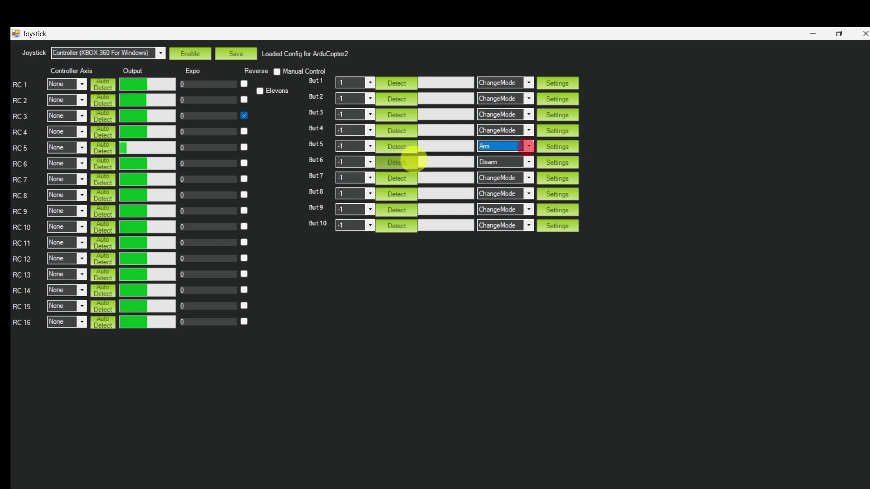
click(528, 161)
click(529, 162)
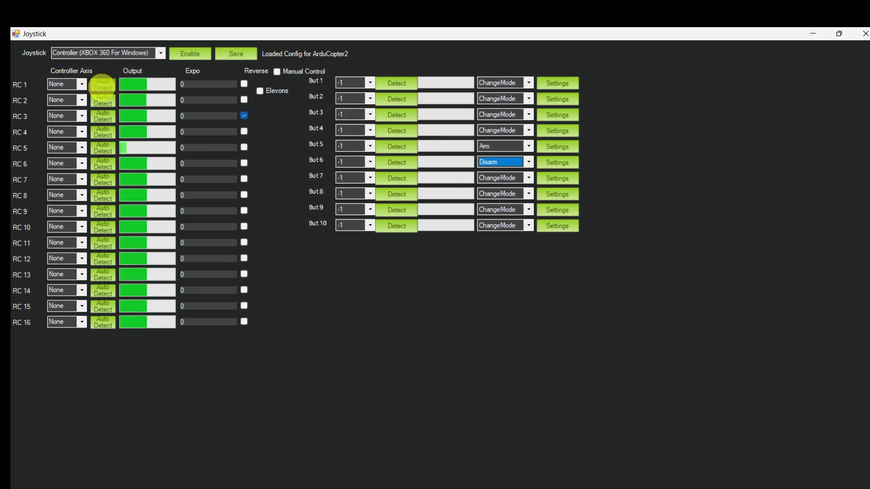
- Auto-detect the stick axes so RC 1–4 map to Rx, Ry, Y and X
click(102, 86)
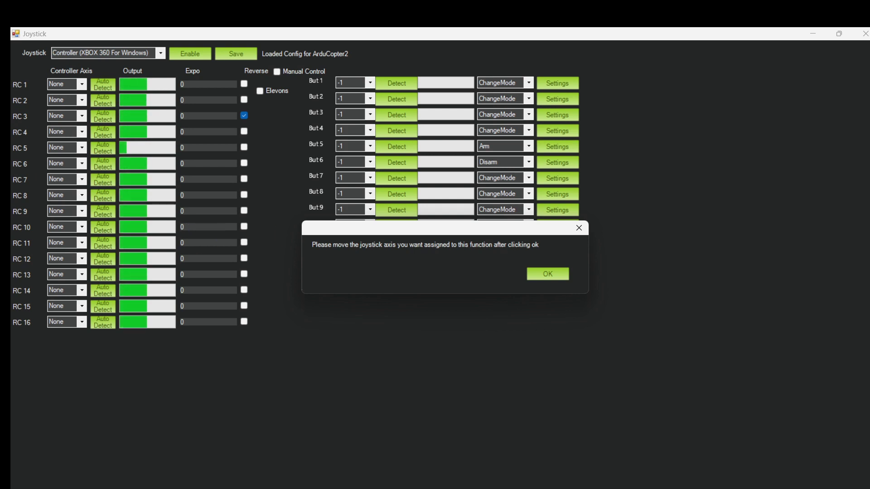
key(Return)
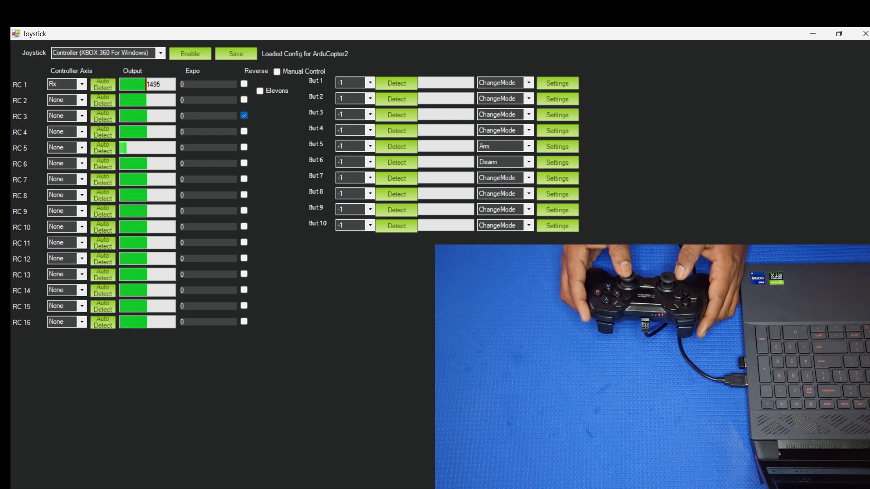
click(97, 102)
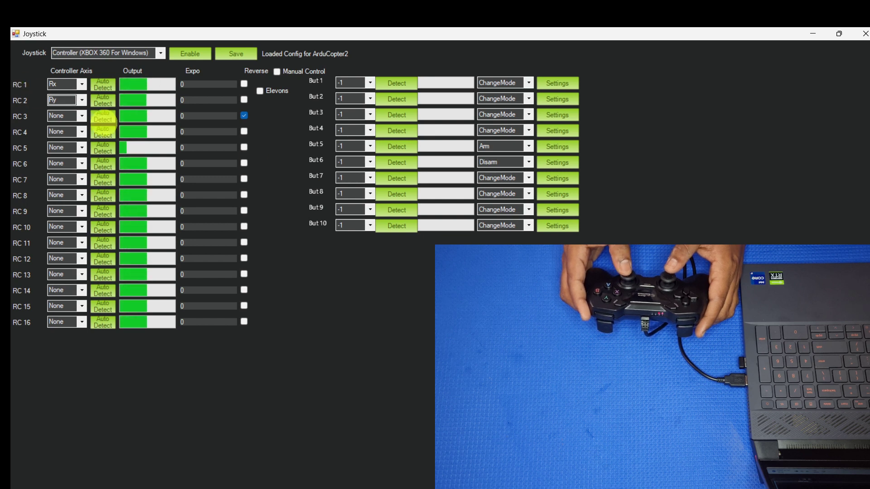
click(109, 119)
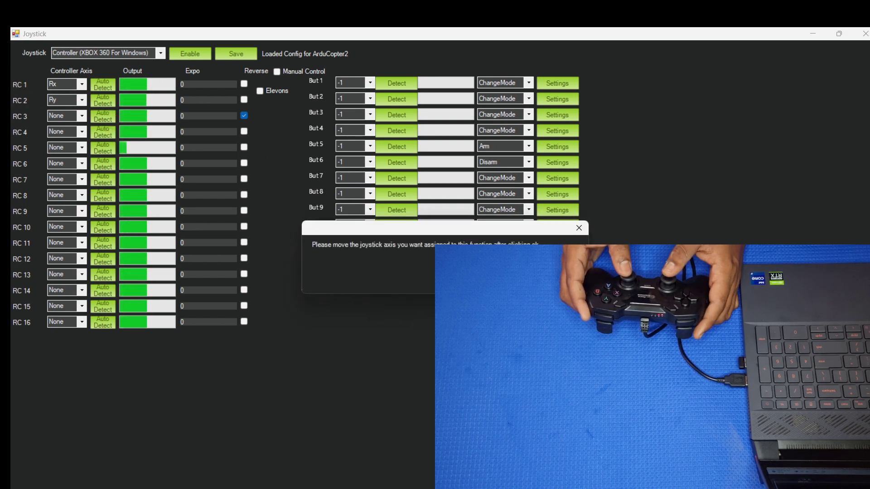
key(Return)
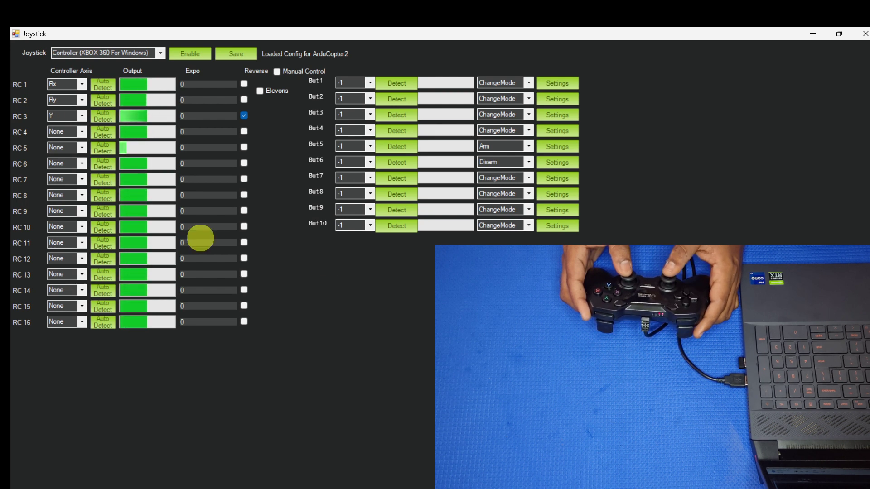
click(103, 135)
key(Return)
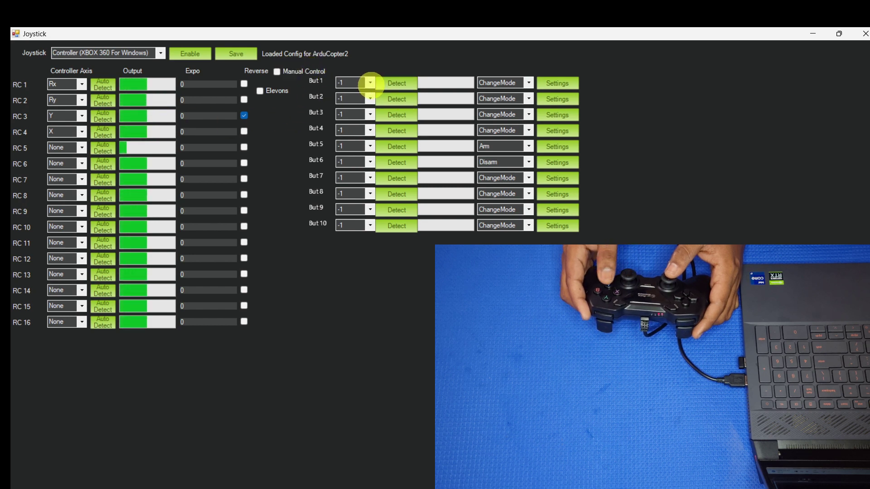
- Bind But 1 and But 2 to gamepad buttons 0 and 1 and set their ChangeMode flight modes
click(388, 83)
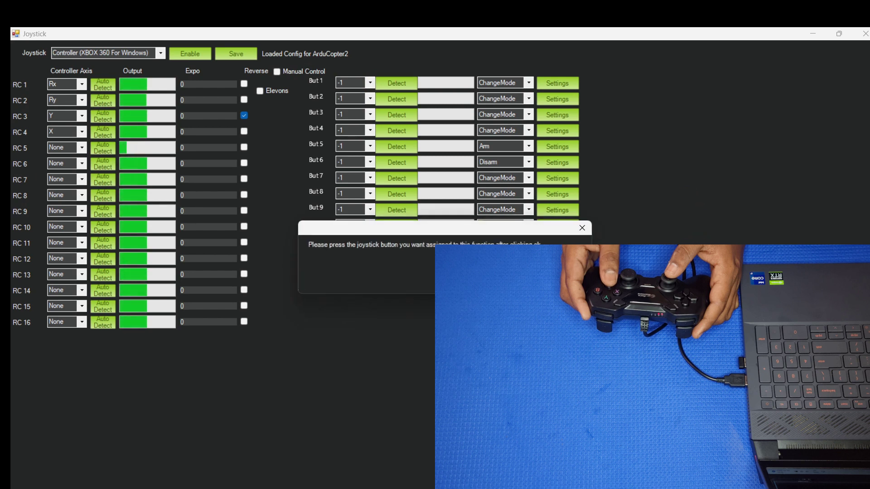
key(Return)
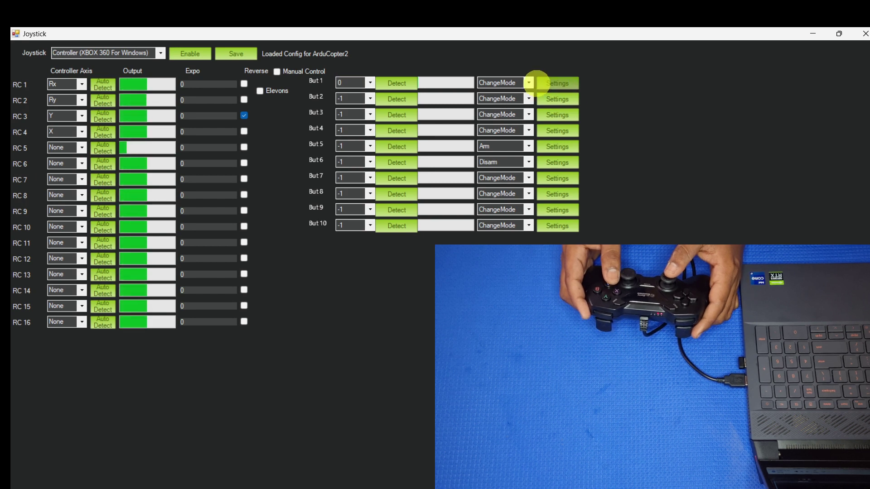
click(562, 83)
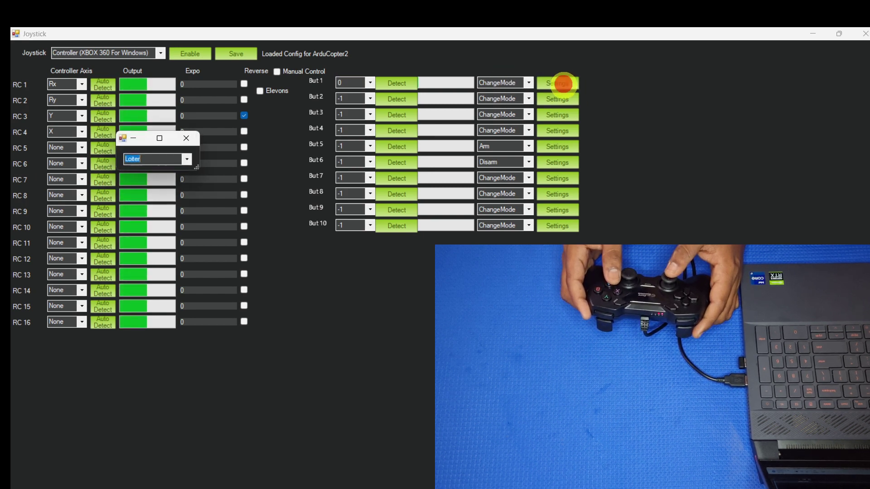
click(187, 159)
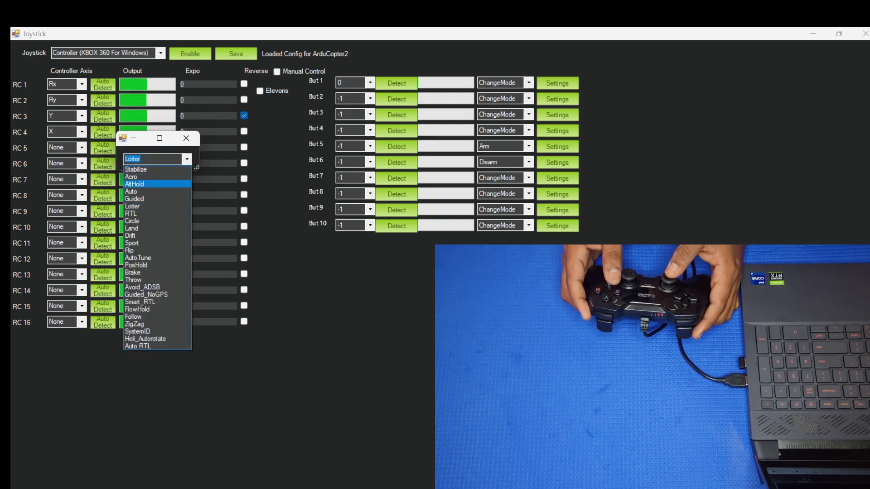
click(149, 204)
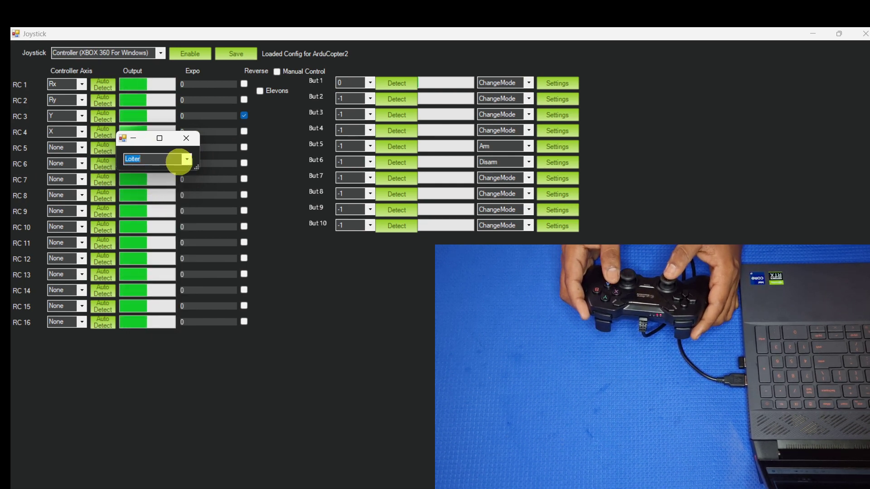
click(186, 138)
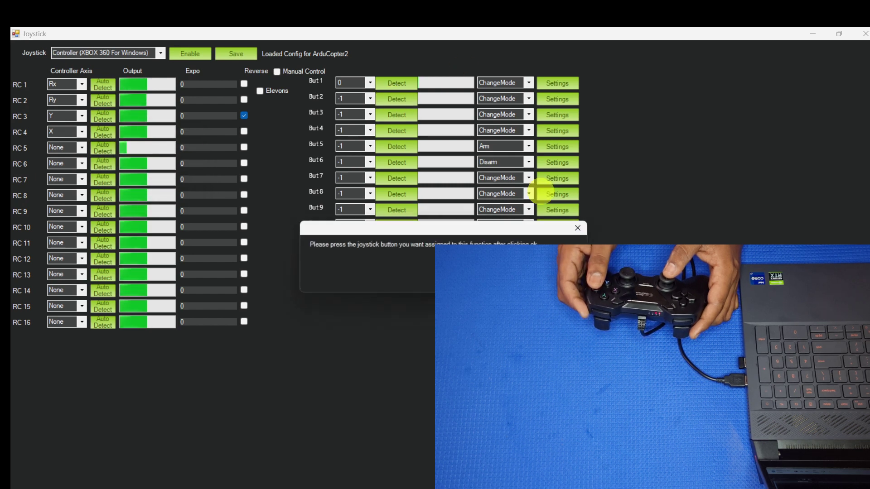
key(Return)
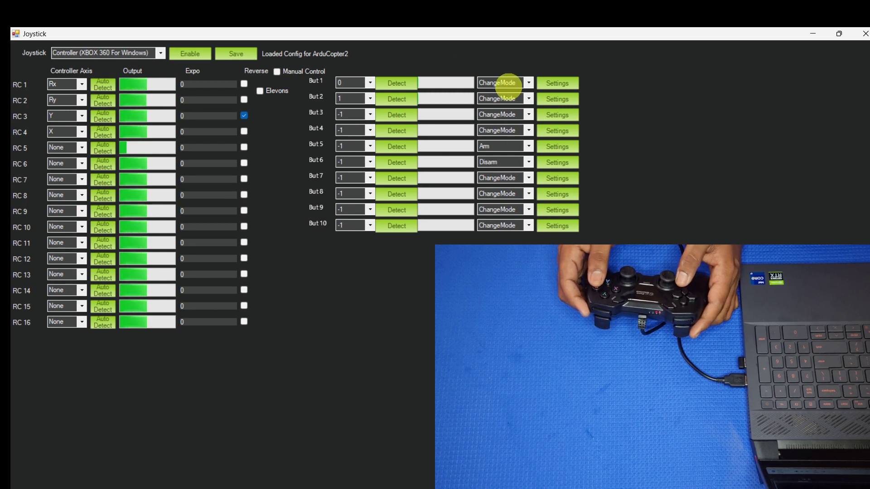
click(559, 99)
click(558, 99)
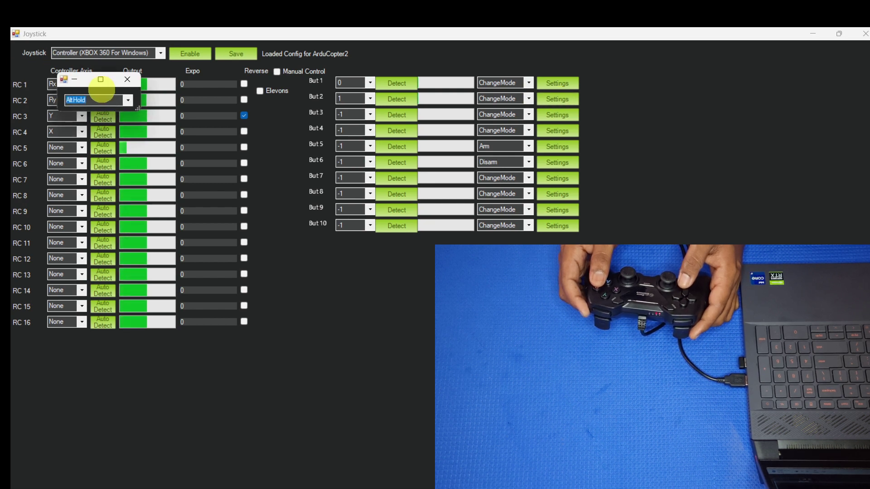
click(127, 100)
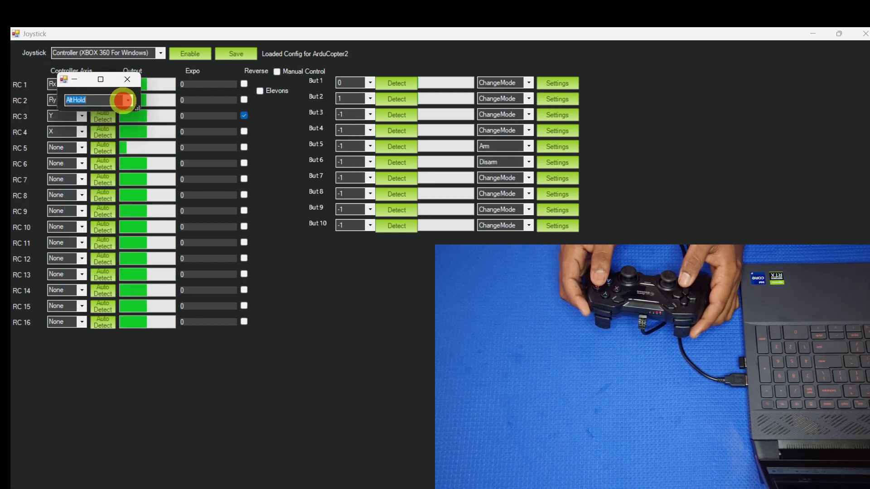
click(128, 79)
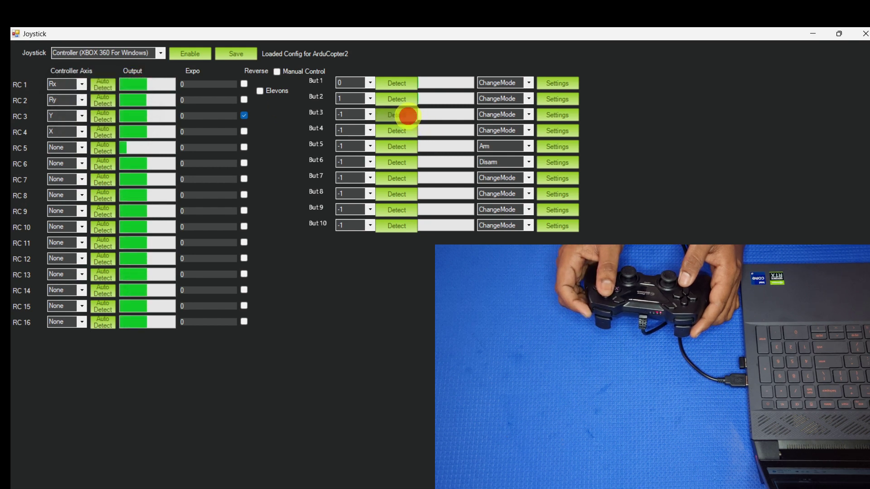
- Bind But 3 to gamepad button 3 with Stabilize as its flight mode
click(408, 116)
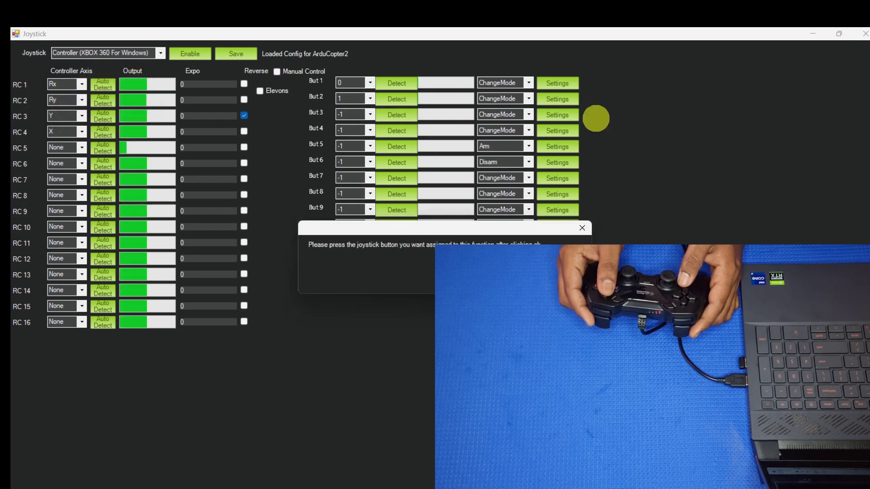
key(Return)
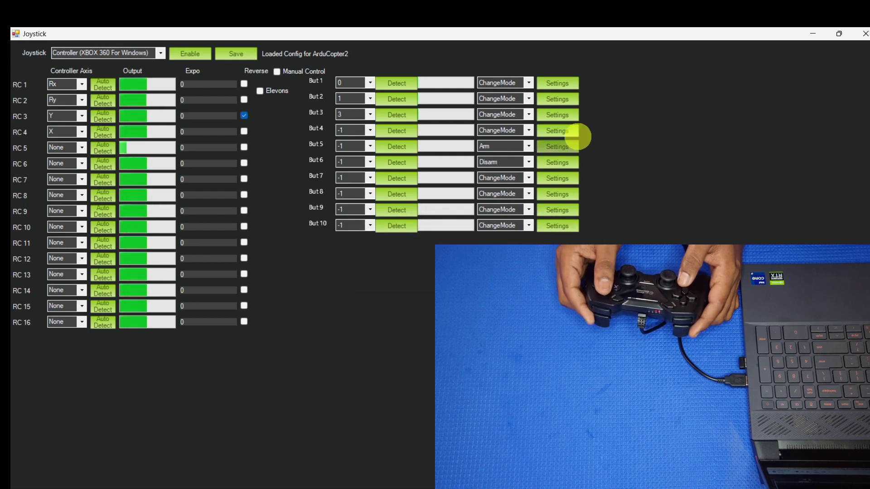
click(570, 116)
click(156, 129)
click(157, 128)
click(157, 109)
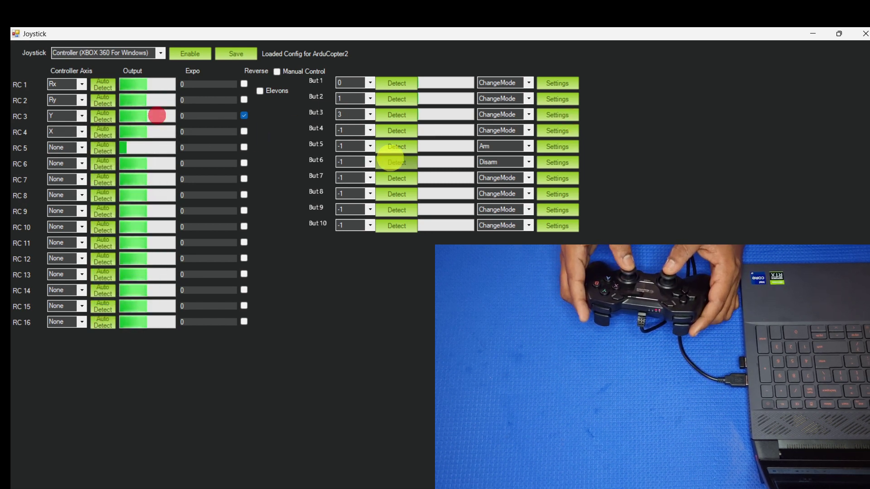
- Bind But 4 to gamepad button 2 as a ChangeMode action switching to RTL
click(393, 131)
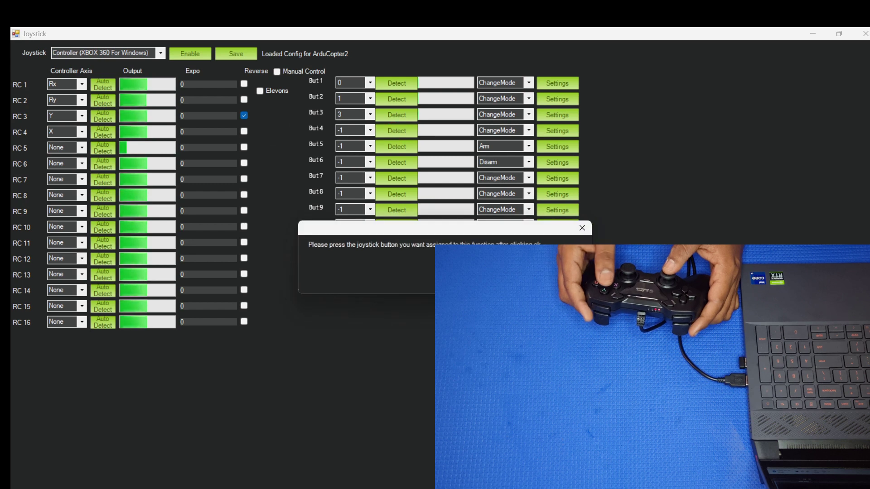
click(564, 289)
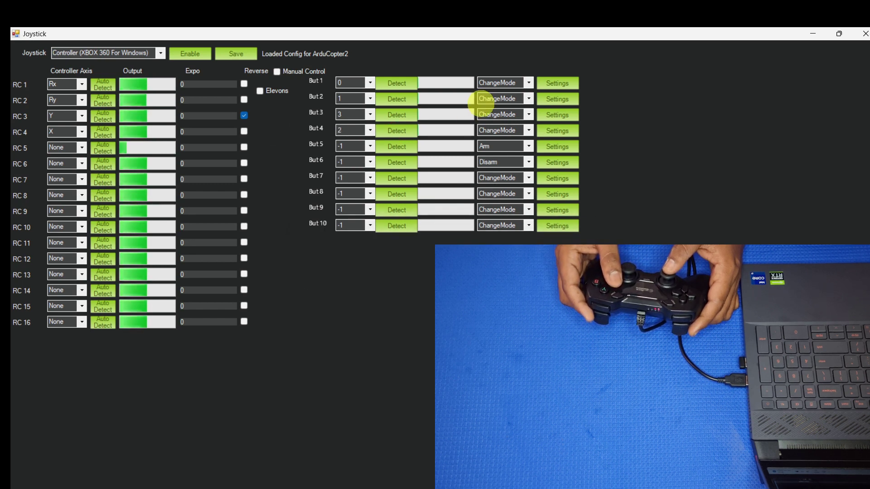
click(502, 131)
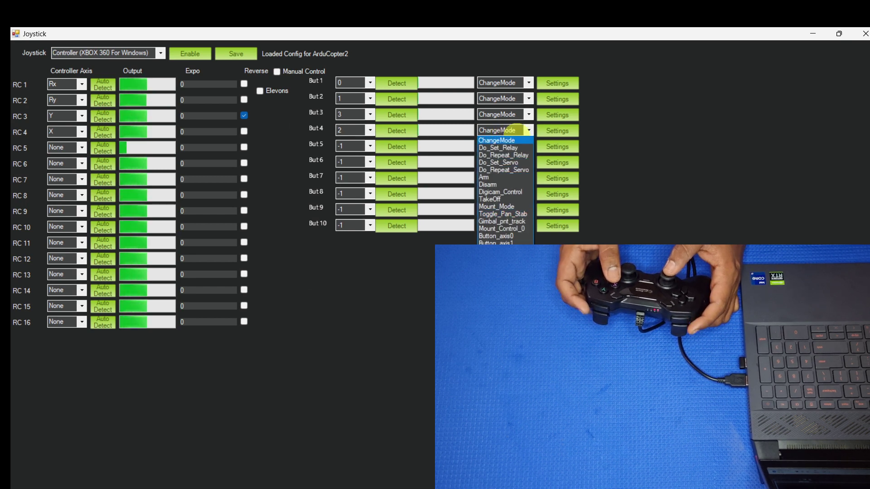
click(511, 129)
click(568, 131)
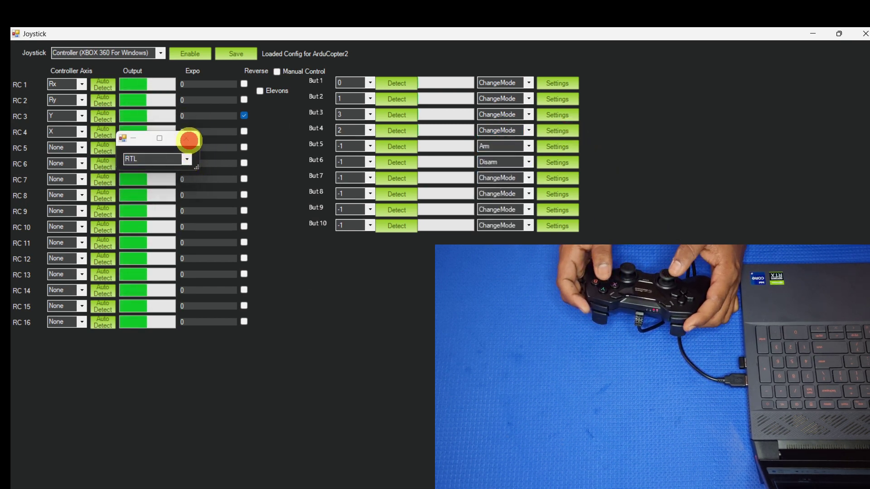
click(186, 138)
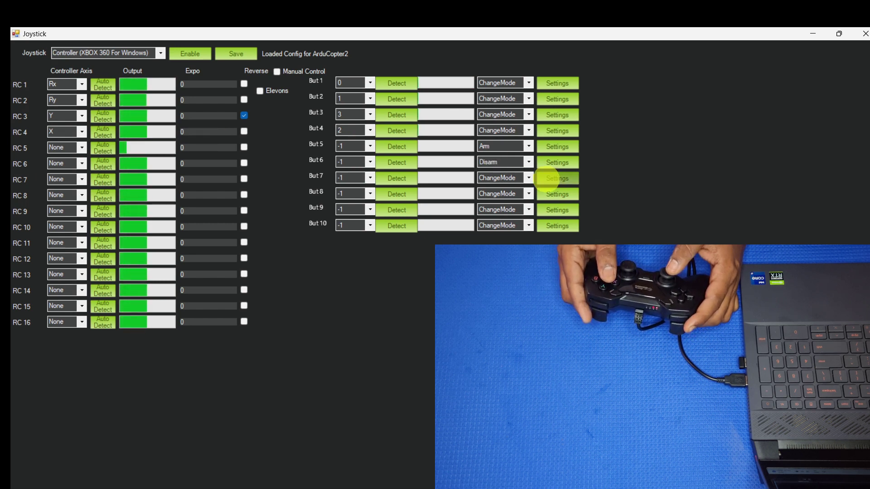
- Bind But 5 and But 6 (Arm and Disarm) to gamepad buttons 4 and 5
click(555, 149)
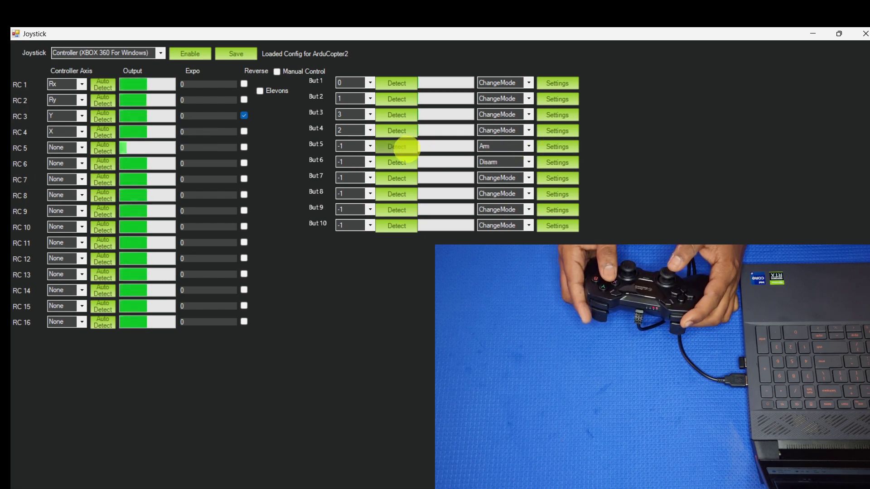
click(407, 149)
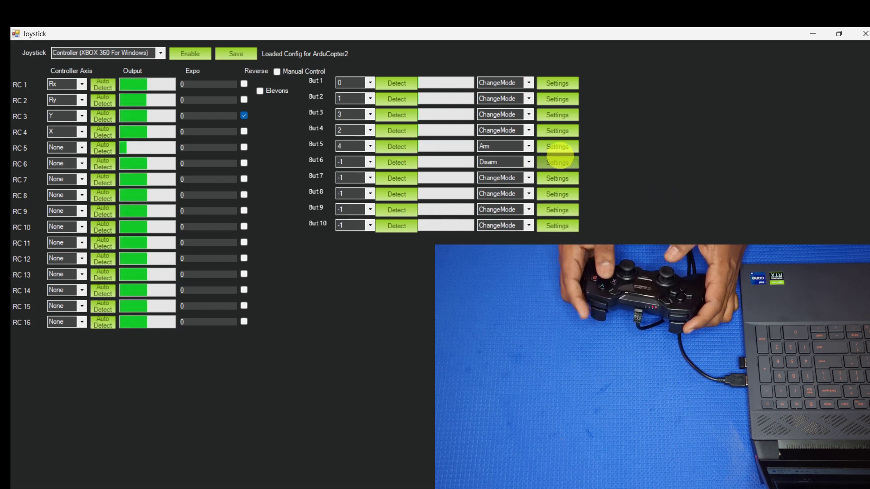
click(404, 166)
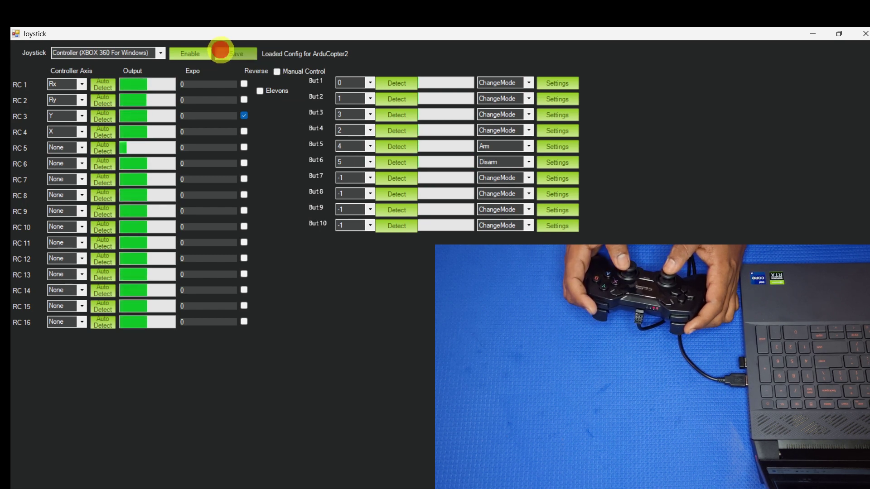
- Save the joystick configuration and enable joystick control
click(221, 49)
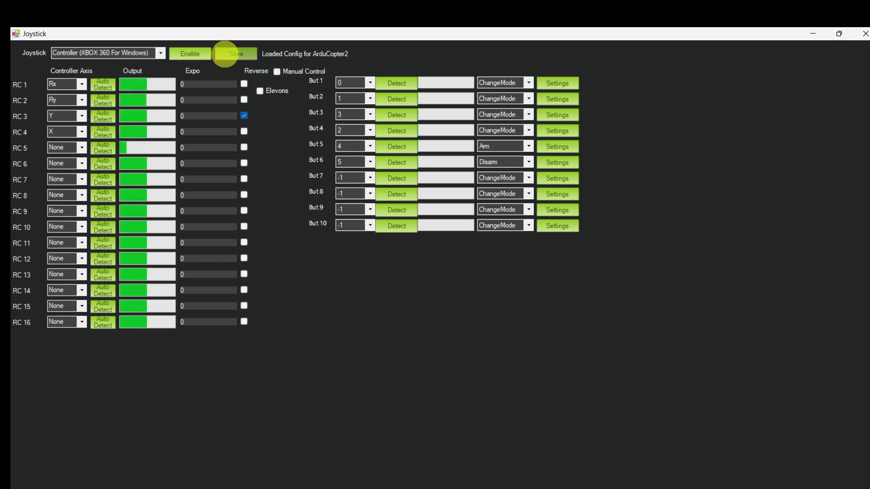
click(225, 54)
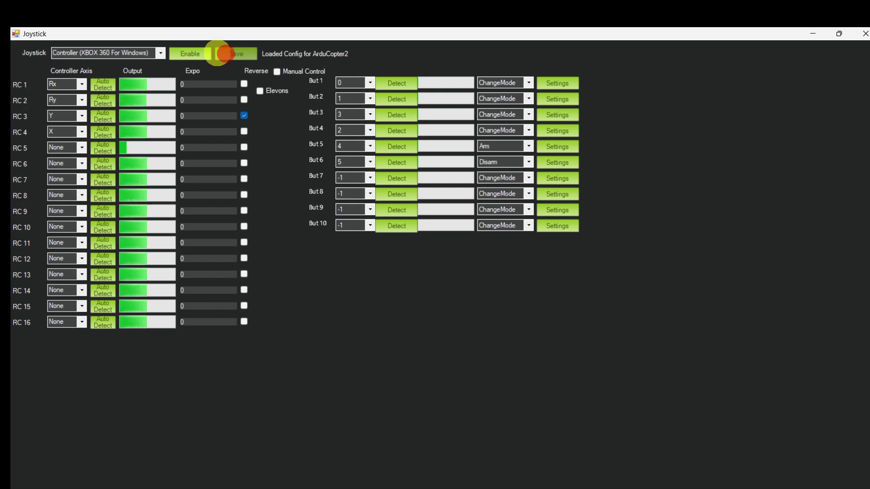
click(201, 54)
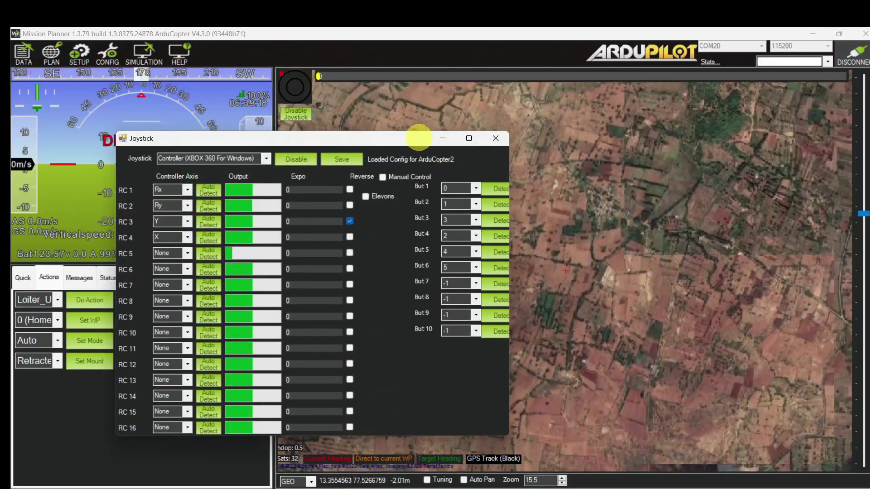
- Move the Joystick window to the map's right side, show the Quick gauges, and restore the Joystick window
drag(419, 138, 630, 118)
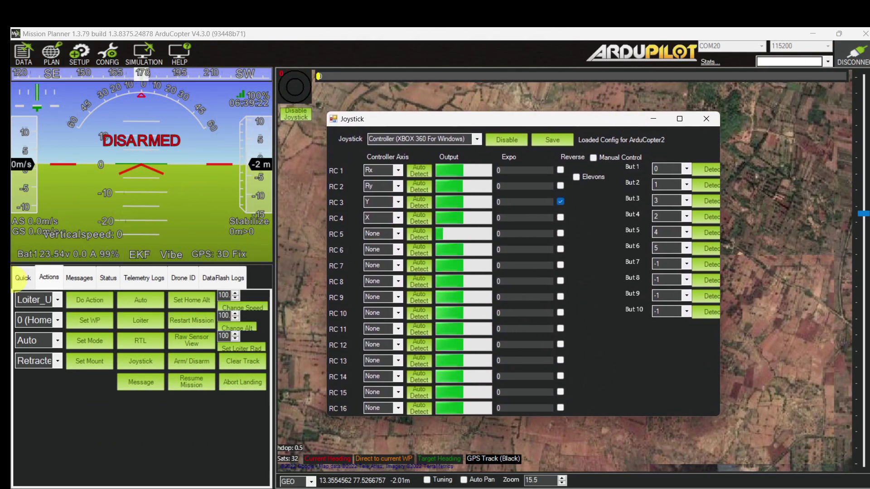
click(22, 277)
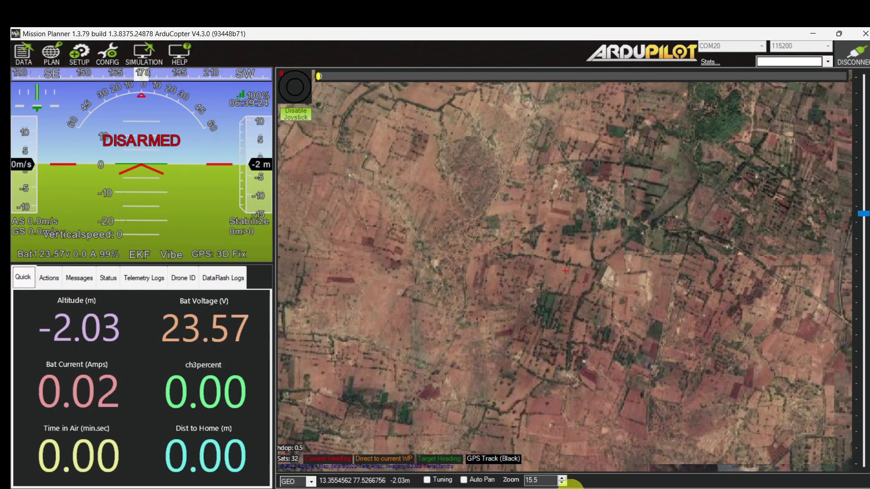
mouse_move(570, 487)
click(617, 446)
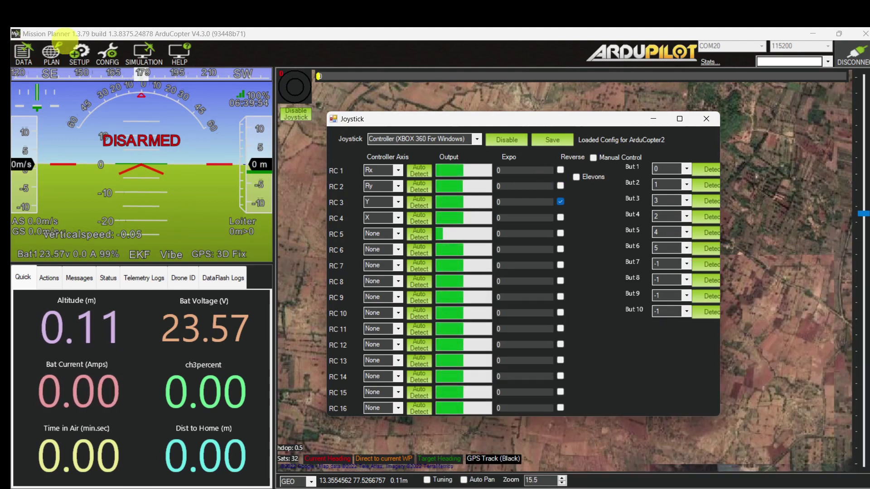
- Go to Setup > Mandatory Hardware > Radio Calibration to check the gamepad's channel readings
click(74, 51)
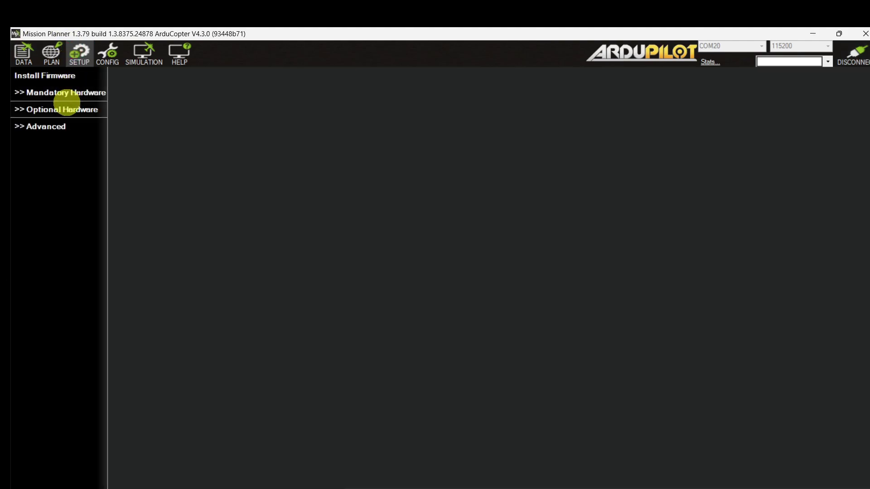
click(68, 93)
click(63, 176)
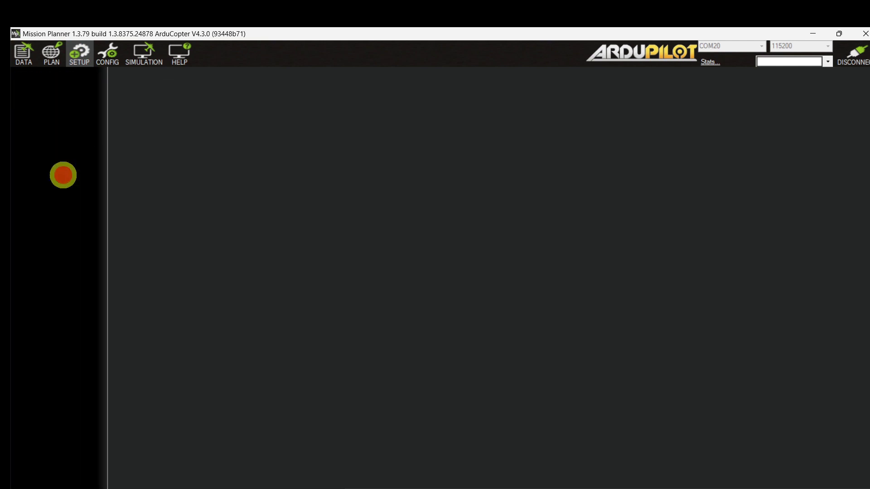